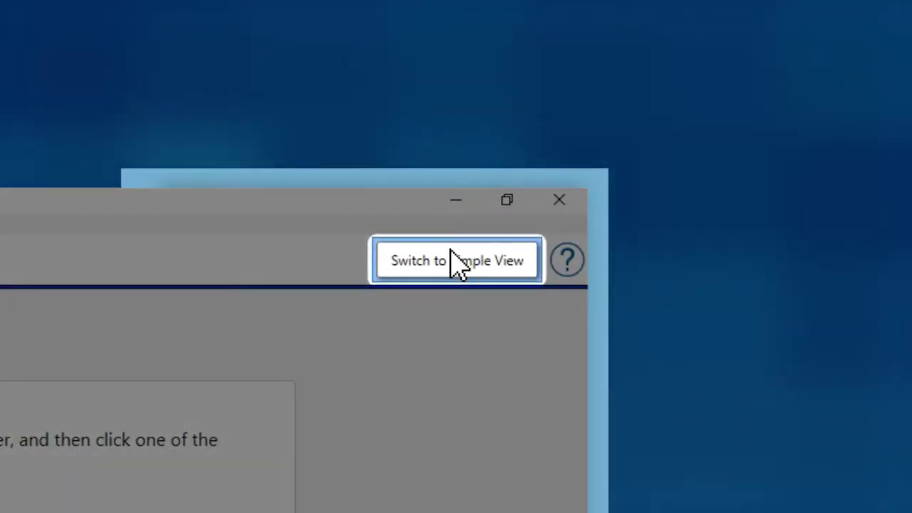
Switch to Simple View and confirm the scan settings: ADF single-sided, auto size, 300 dpi.
click(456, 260)
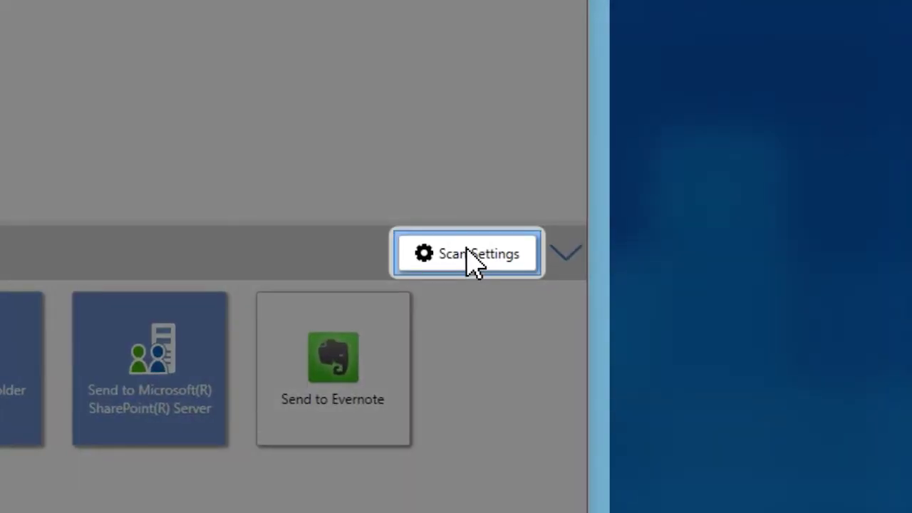
click(466, 251)
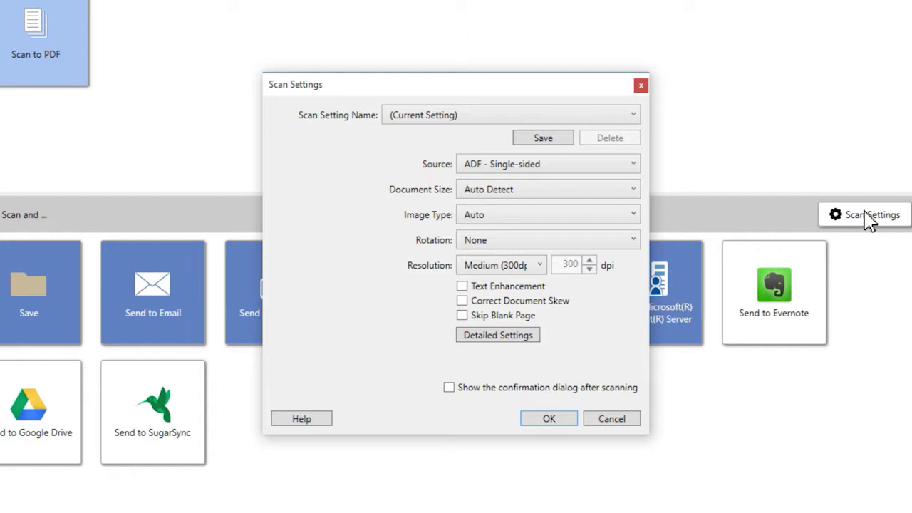
click(553, 419)
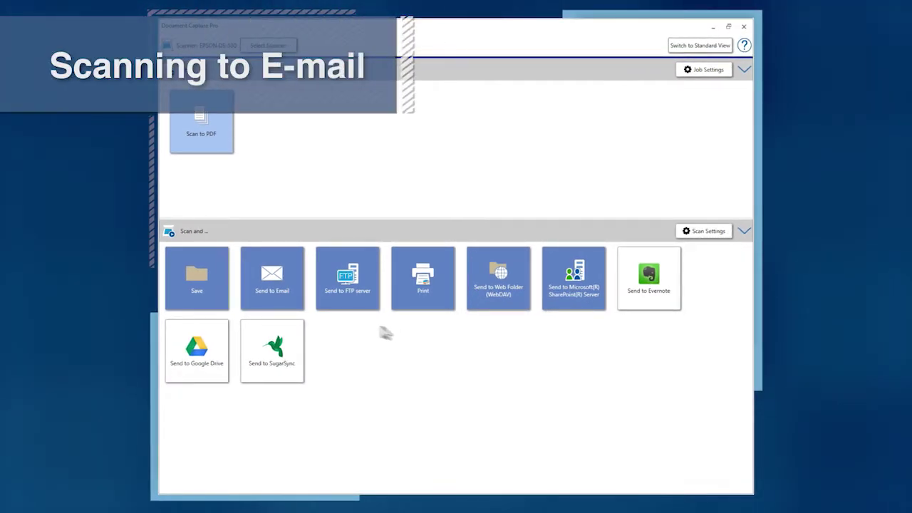
Scan the pages to email, keeping example1.pdf as the attachment name.
click(293, 306)
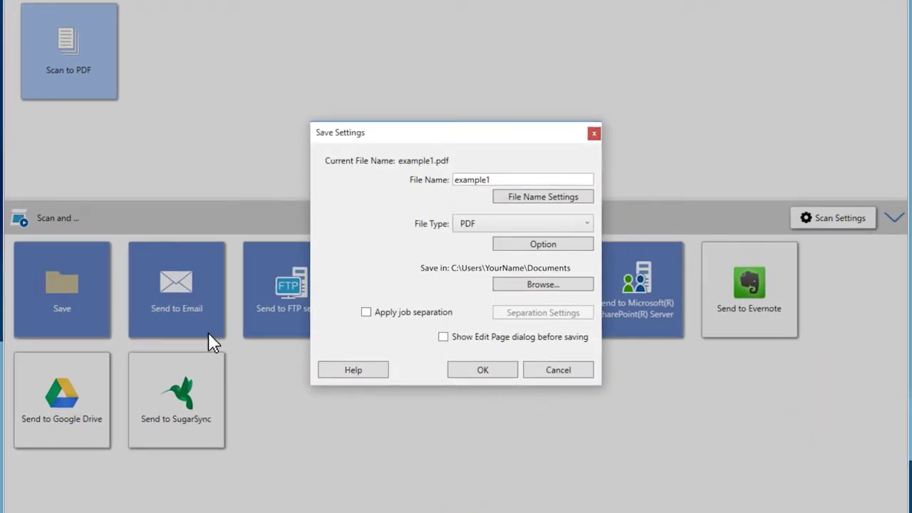
click(478, 372)
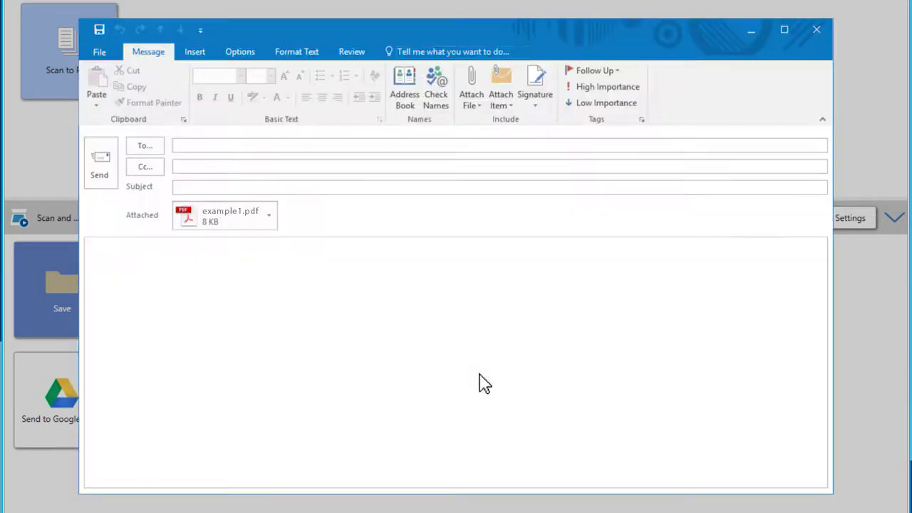
Address the email to the recipient with subject 'Easy Email', send it, and dismiss the confirmation.
click(378, 146)
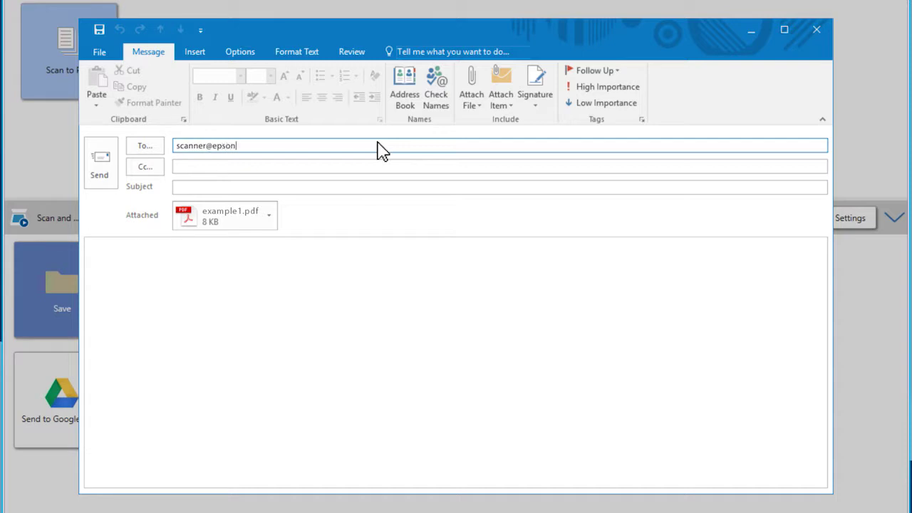
text(m)
click(378, 186)
text(Easy Email)
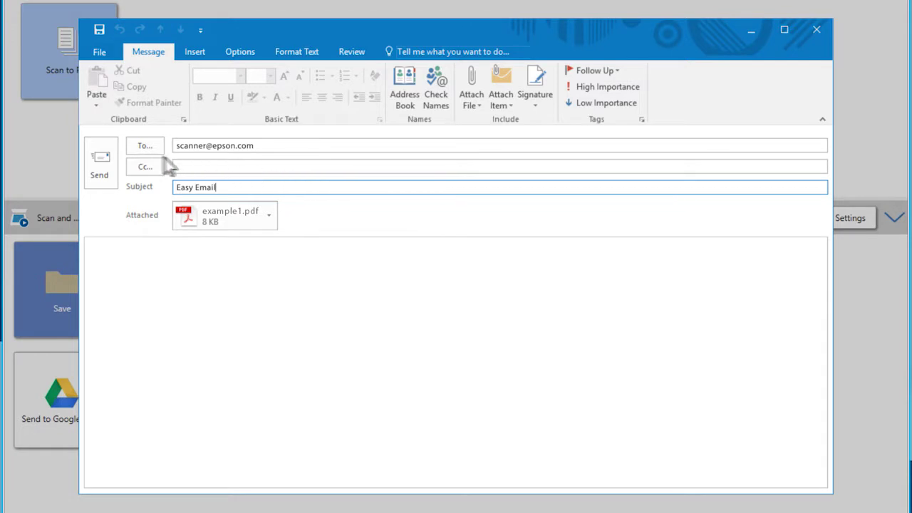
click(101, 156)
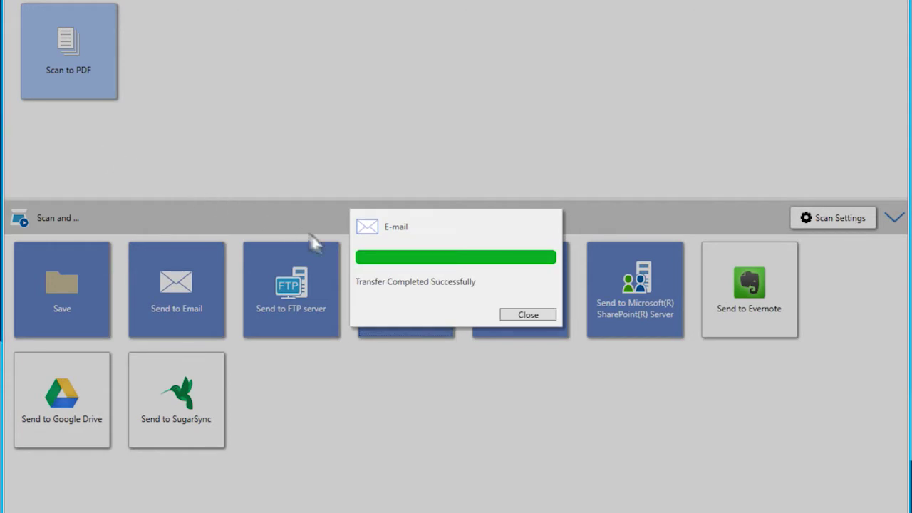
click(514, 316)
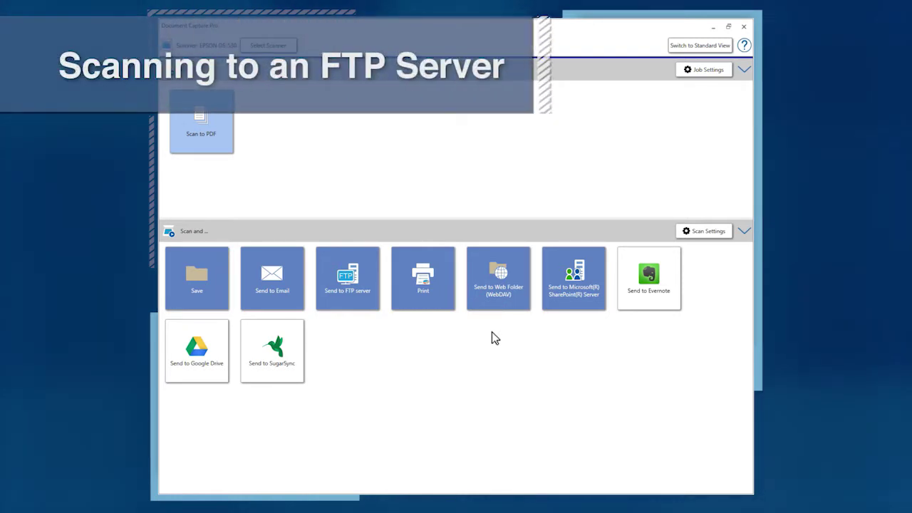
Choose Send to FTP server and scan the pages for upload.
click(336, 297)
click(335, 296)
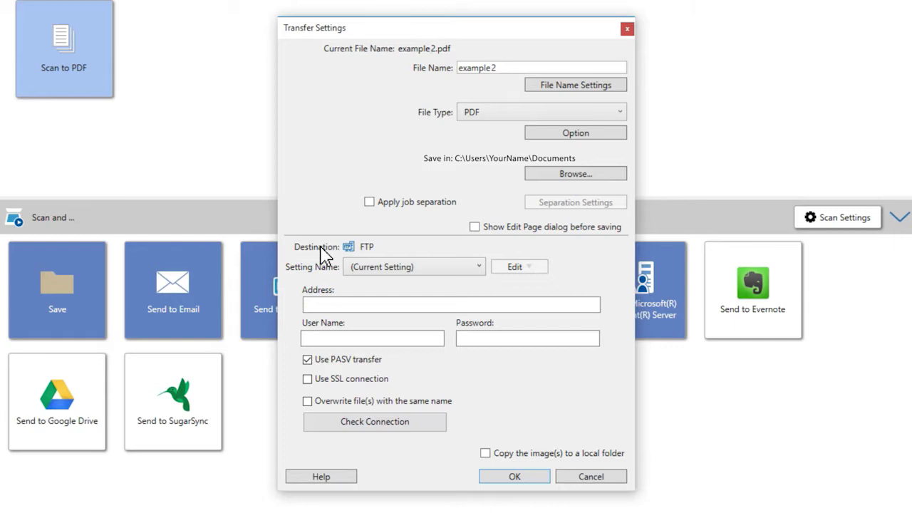
click(448, 300)
text(tp://w)
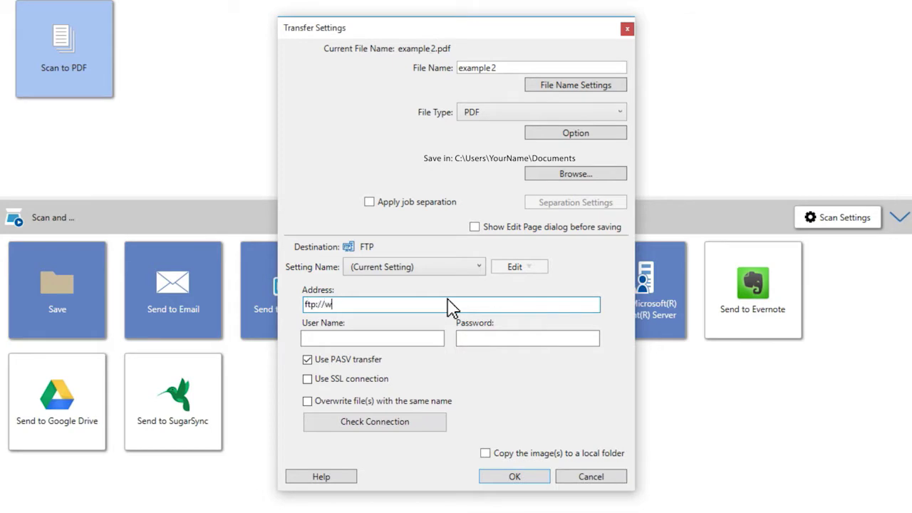
text(ww.example.com/upload/)
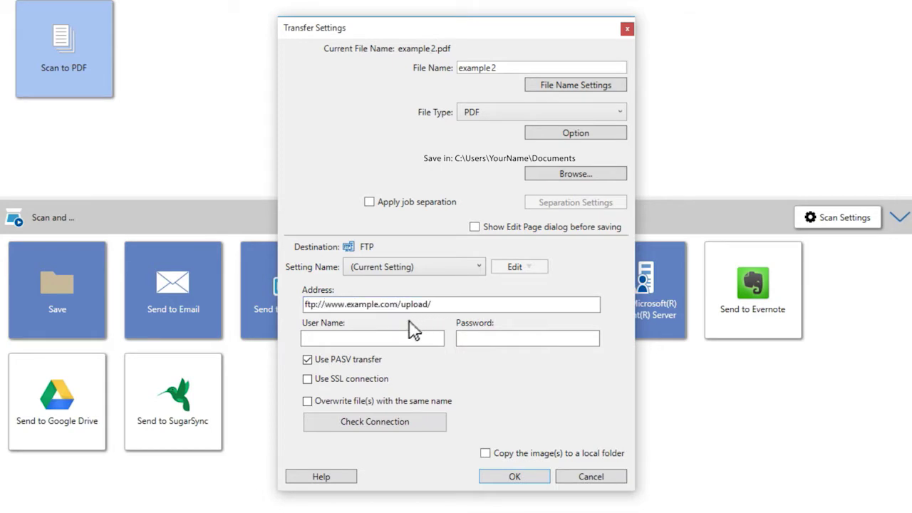
click(382, 339)
text(Ex)
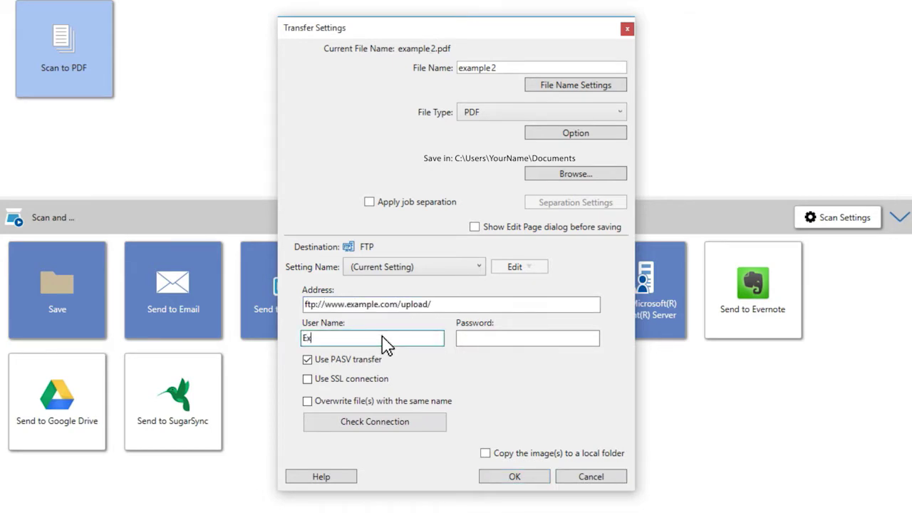
text(ample)
click(547, 342)
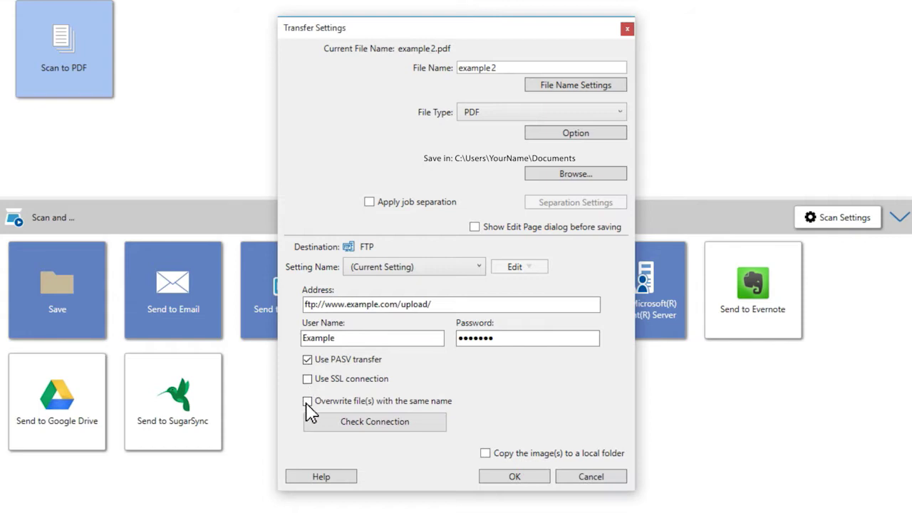
Test the FTP connection, then upload example2.pdf and dismiss the transfer confirmation.
click(379, 421)
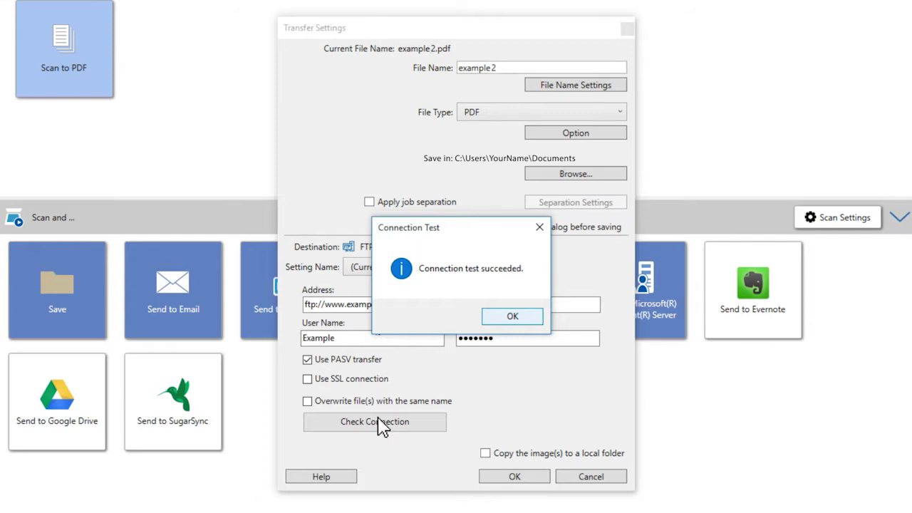
click(503, 319)
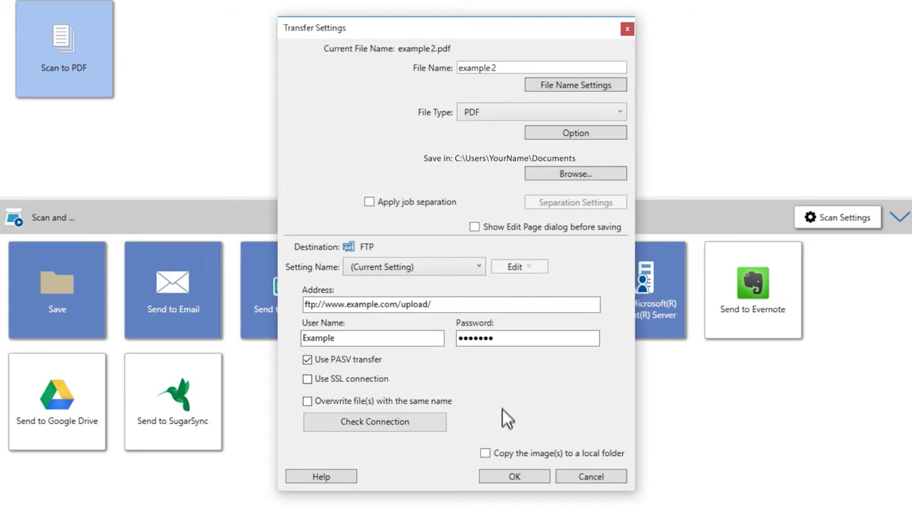
click(507, 477)
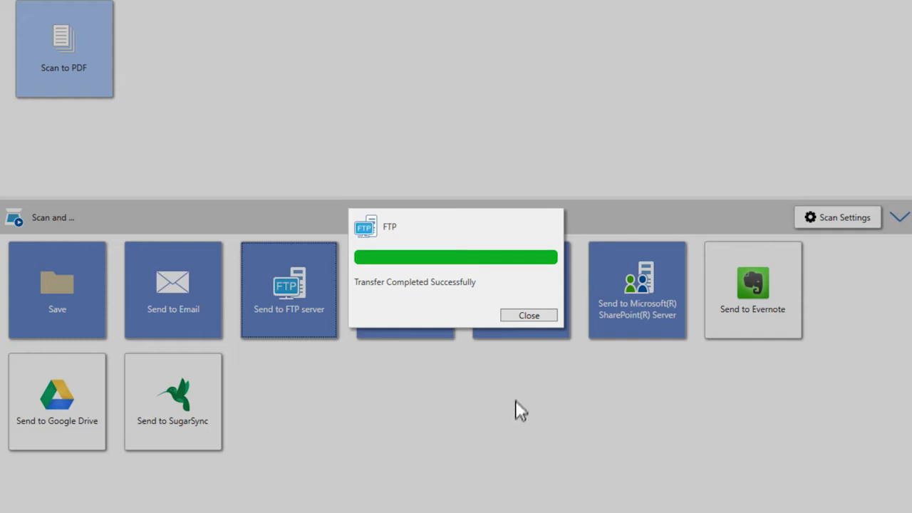
click(530, 321)
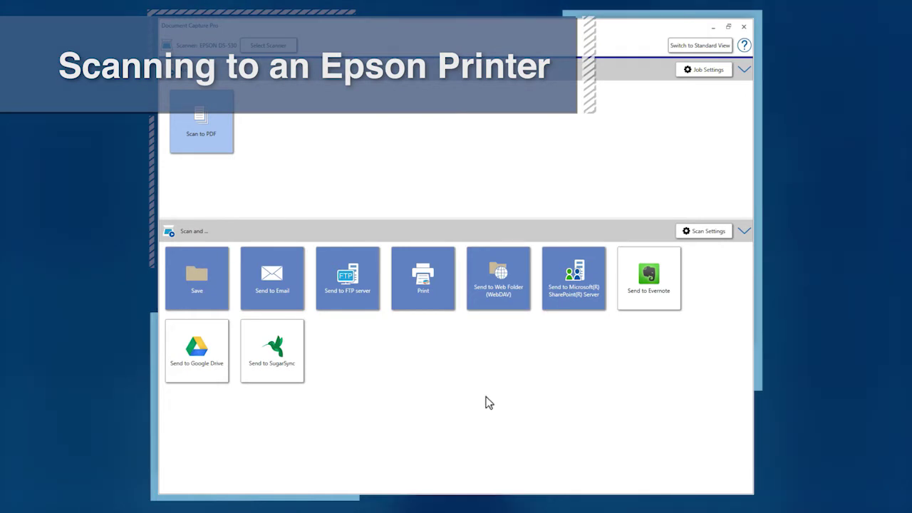
Print the scanned pages on EPSON Printer with 2 copies.
click(426, 306)
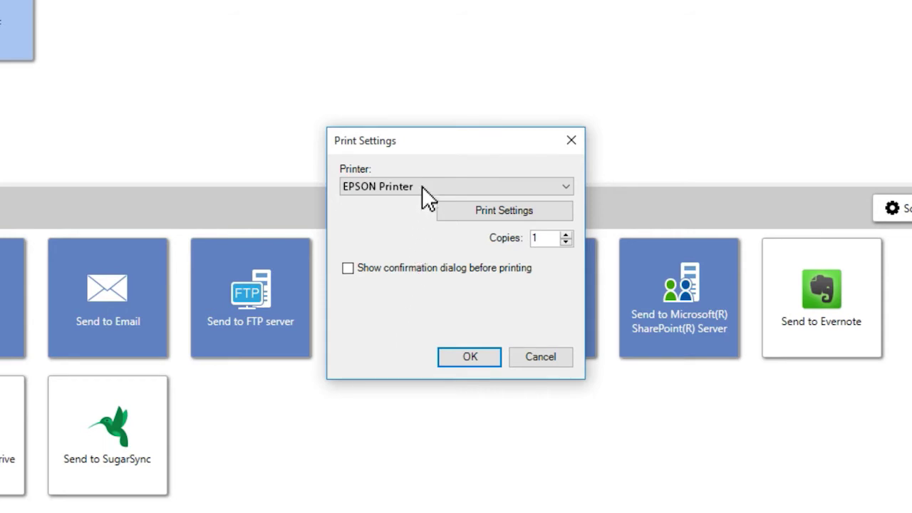
click(422, 180)
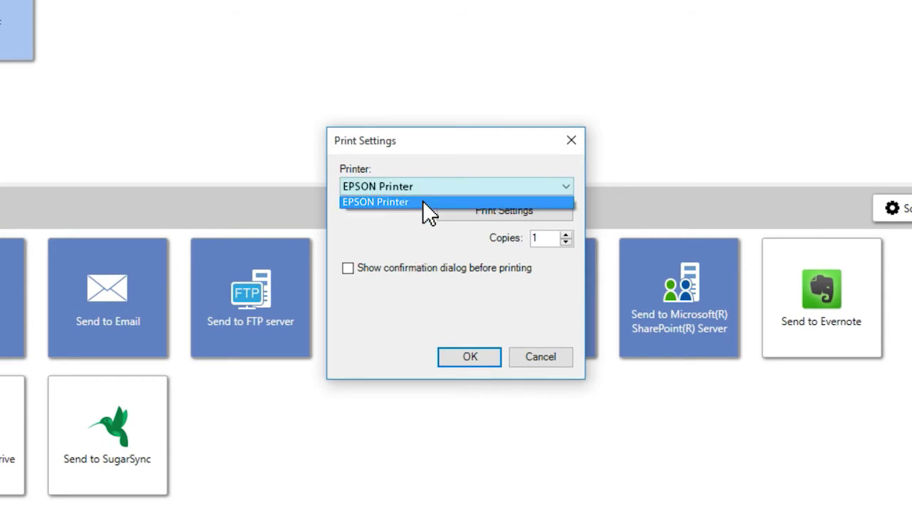
click(422, 201)
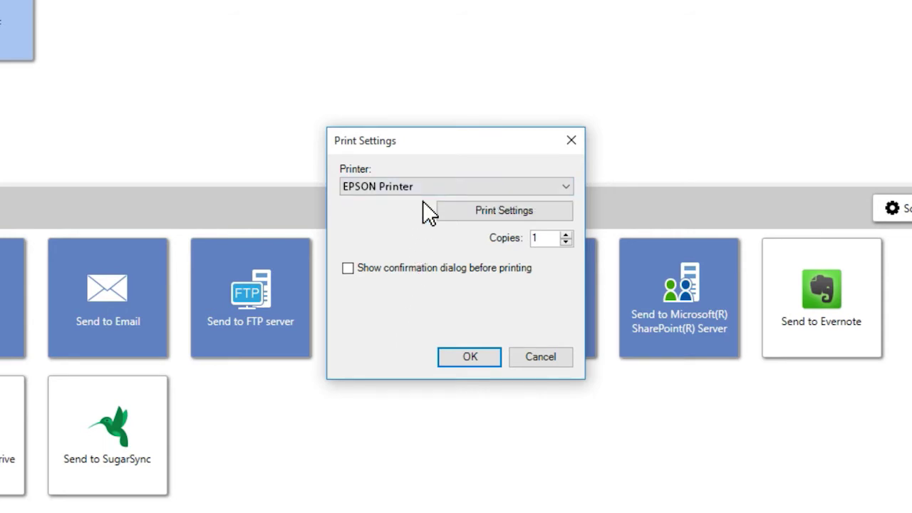
click(501, 214)
click(474, 357)
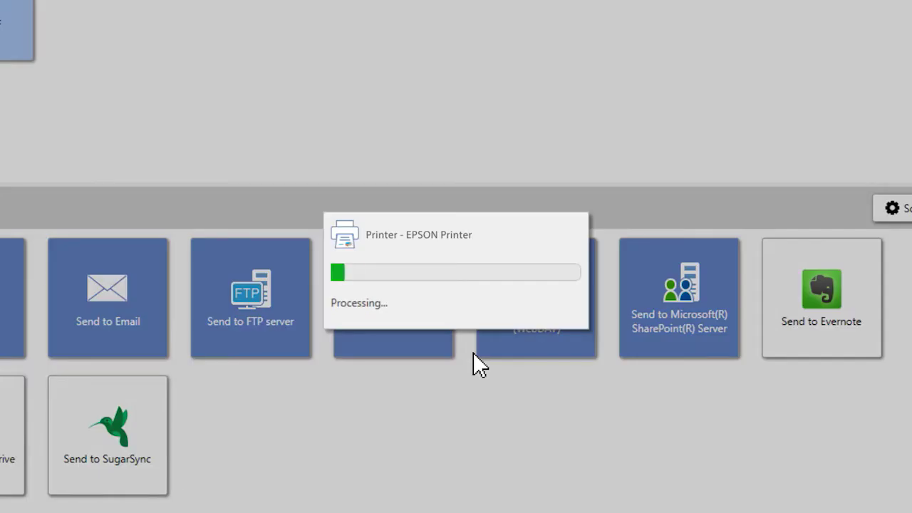